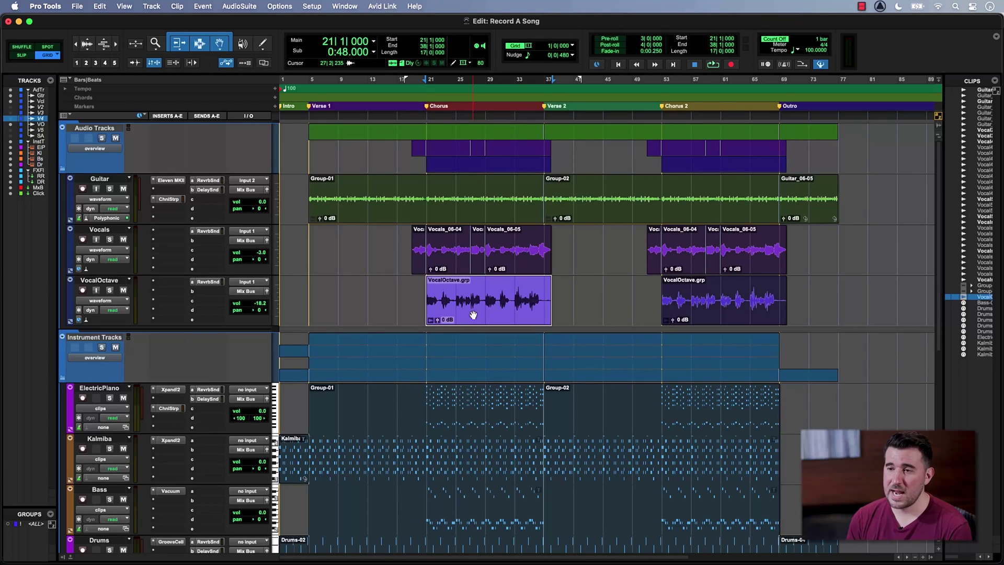
# Show the Mix window via Window > Mix, toggling Edit/Mix with Cmd+= and ending in Mix
pyautogui.click(345, 6)
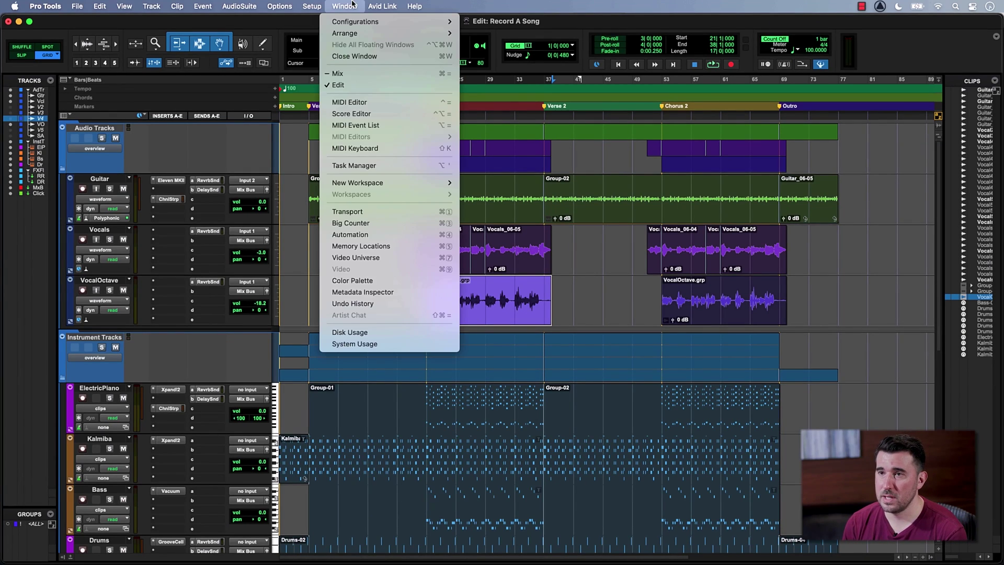
pyautogui.click(358, 73)
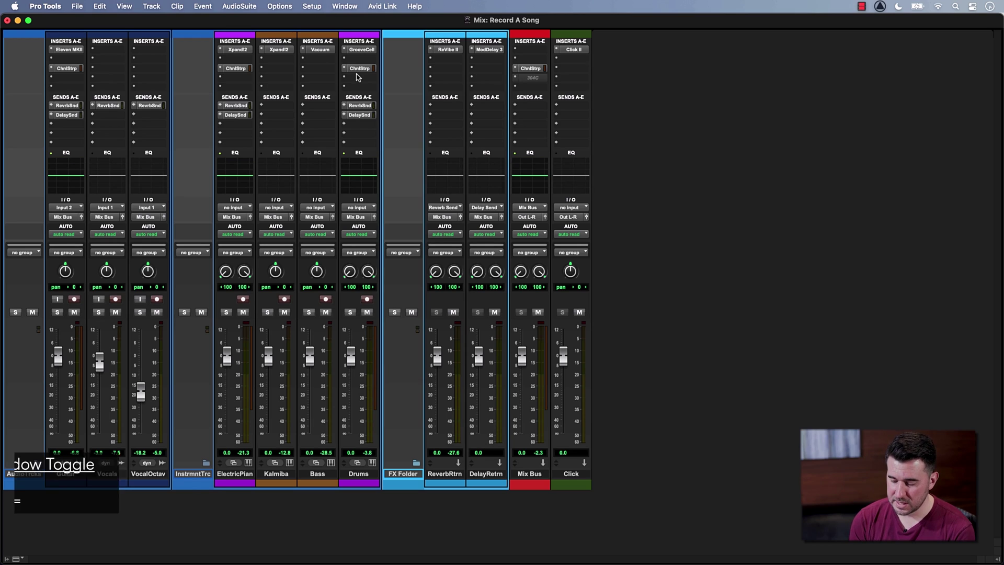
pyautogui.press('super+equal')
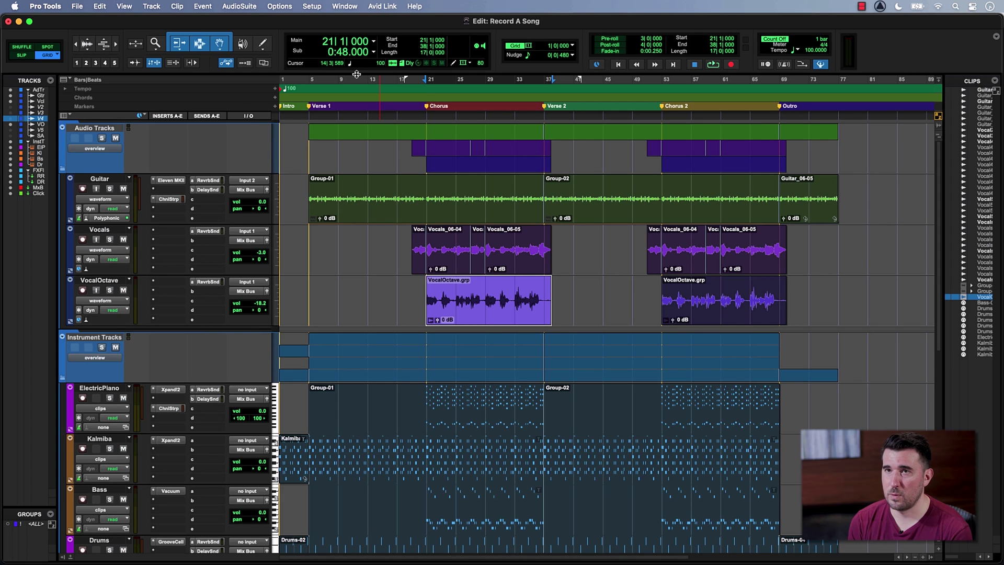
pyautogui.press('super+equal')
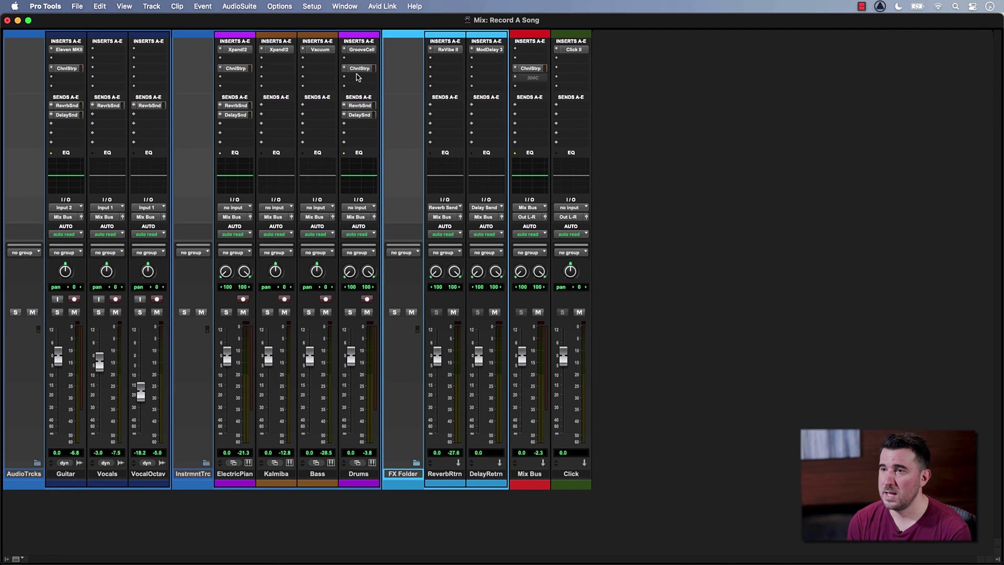
pyautogui.press('super+equal')
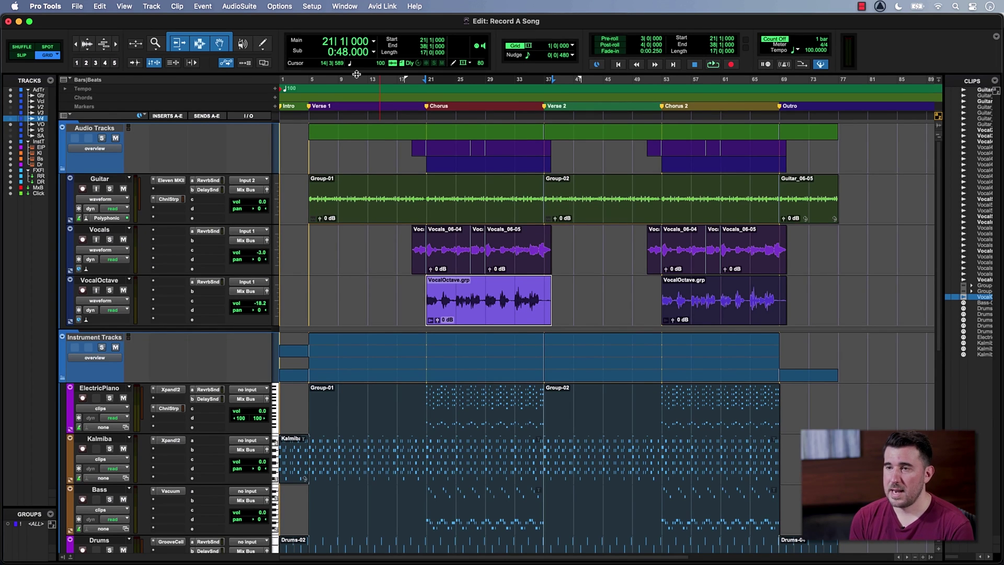
pyautogui.press('super+equal')
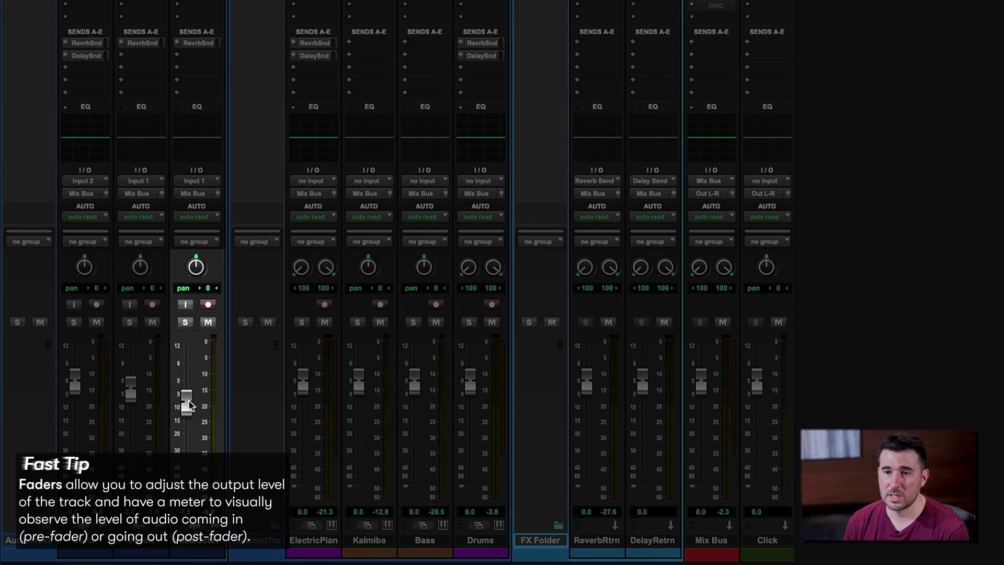
pyautogui.moveTo(194, 448); pyautogui.dragTo(193, 437)
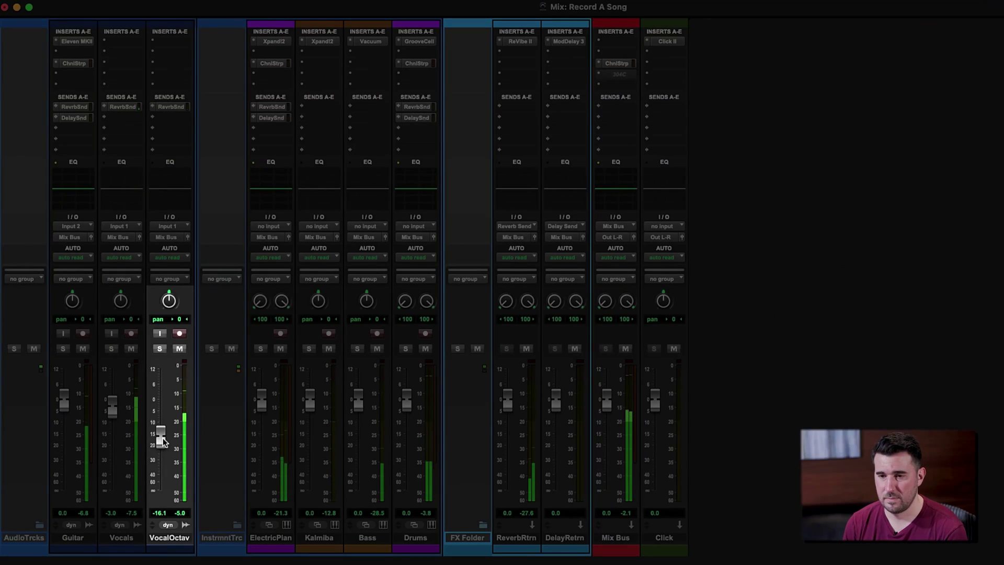
pyautogui.moveTo(162, 432); pyautogui.dragTo(162, 444)
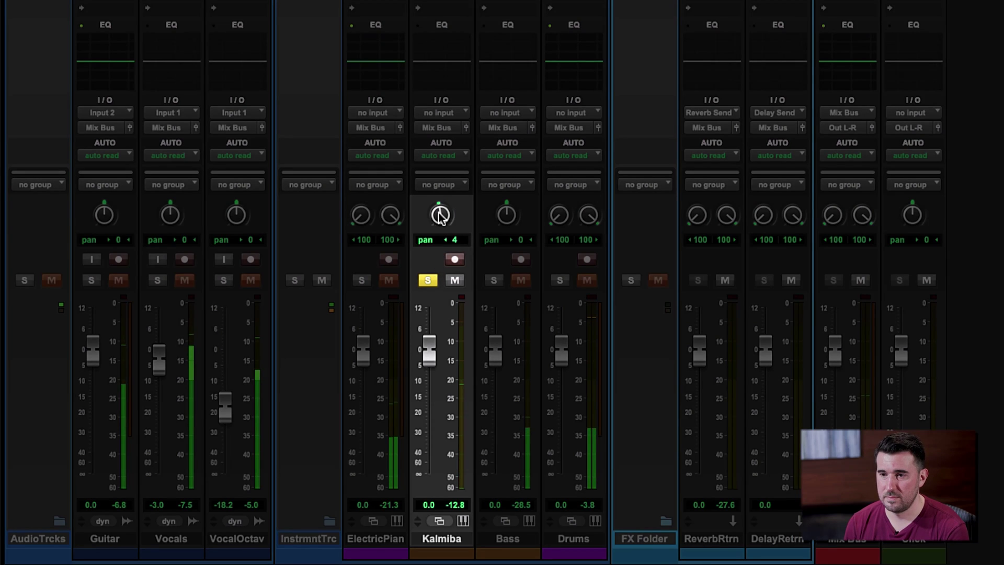
# Pan the Kalimba track to about 53 right
pyautogui.moveTo(439, 283); pyautogui.dragTo(438, 278)
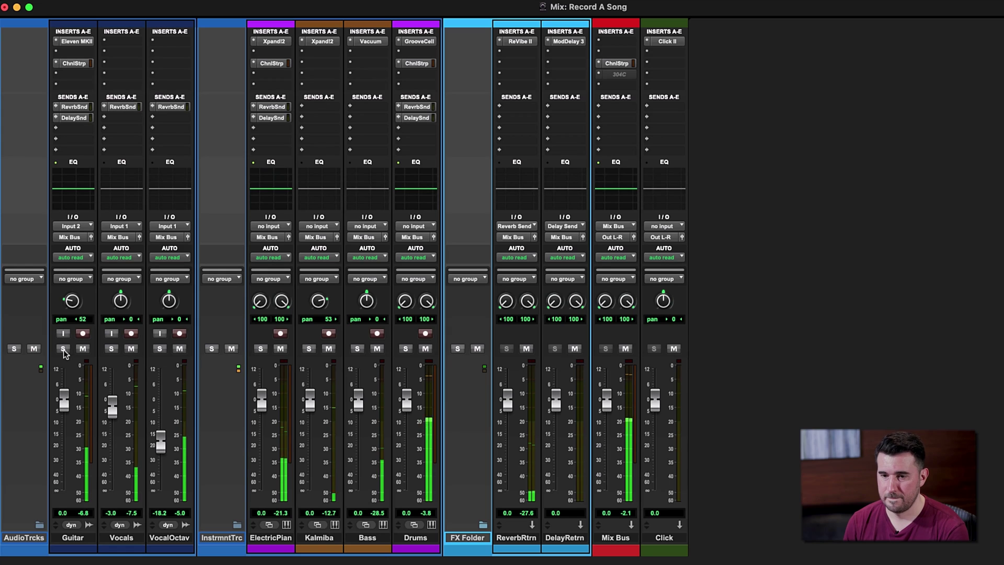
# Audition Guitar, Kalimba and VocalOctav in solo, clear the VocalOctav solo, then mute Guitar
pyautogui.click(64, 348)
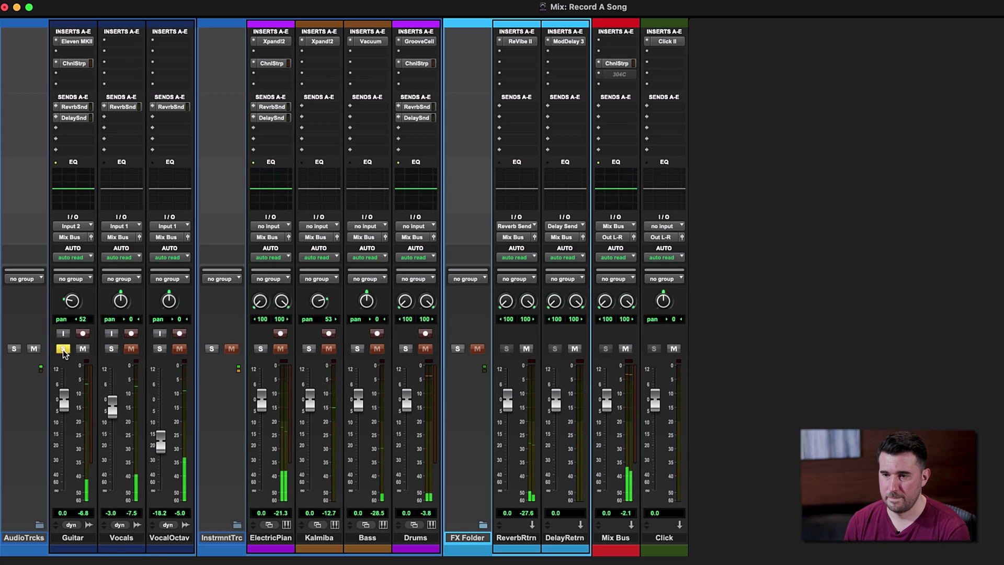
pyautogui.click(309, 348)
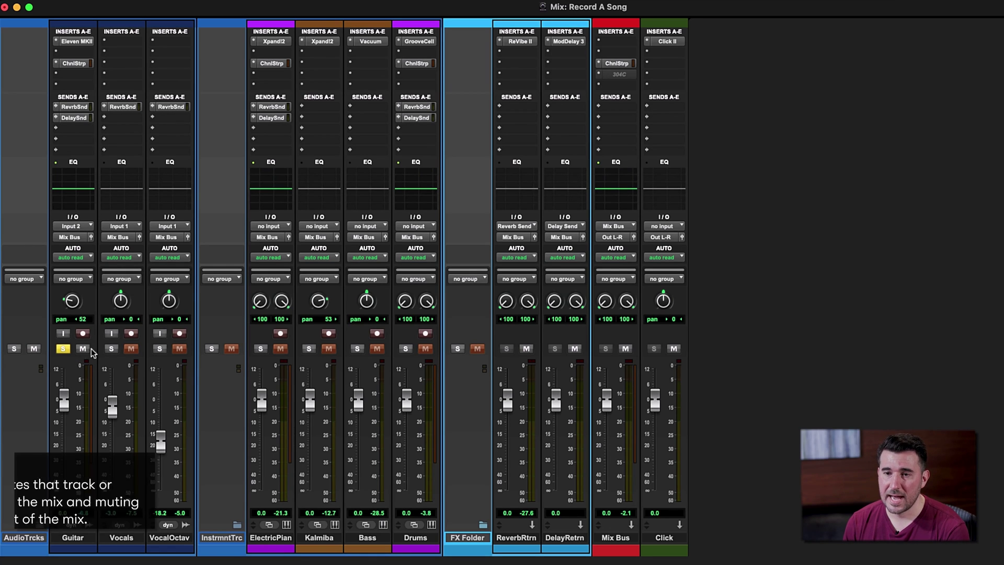
pyautogui.click(158, 348)
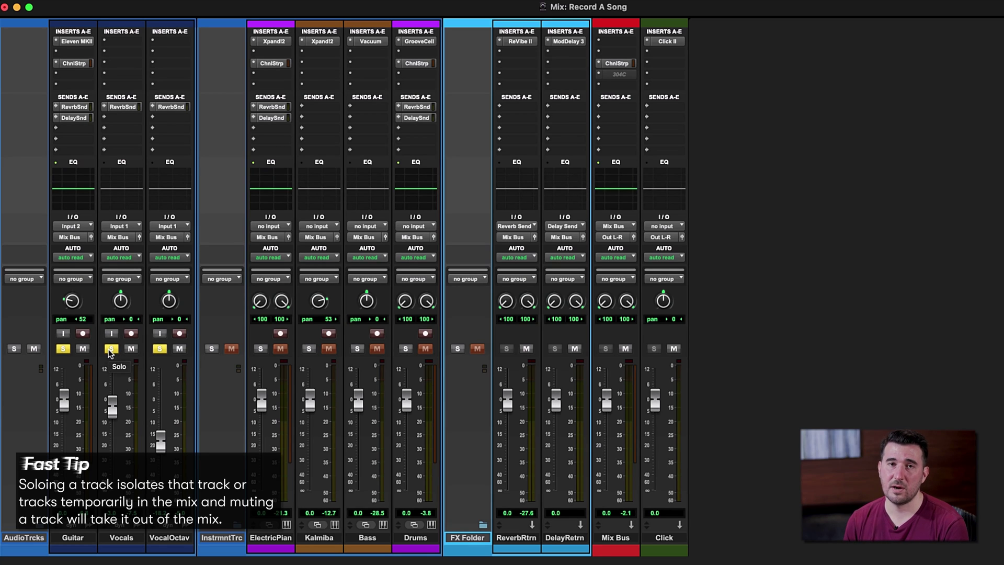
pyautogui.click(162, 347)
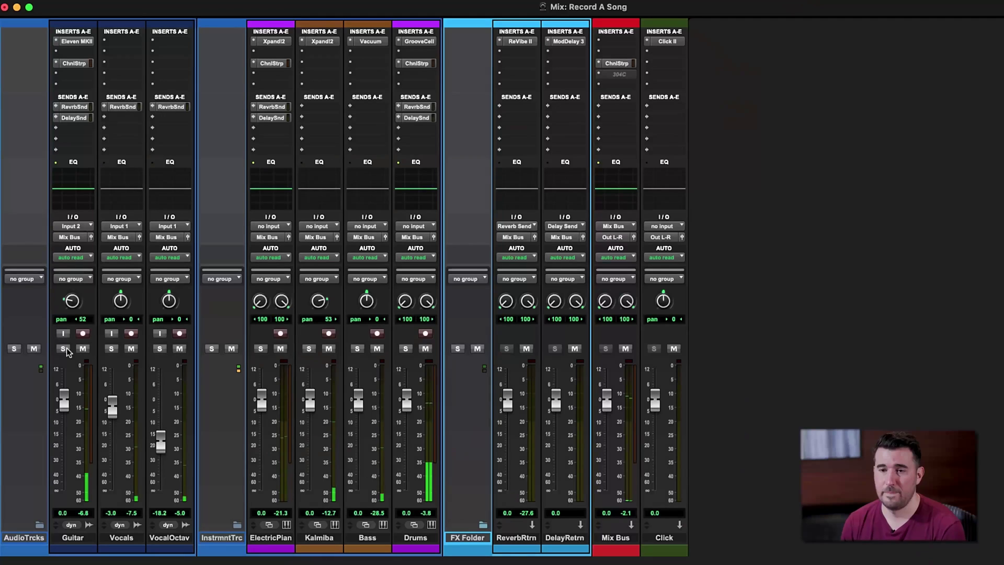
pyautogui.click(81, 347)
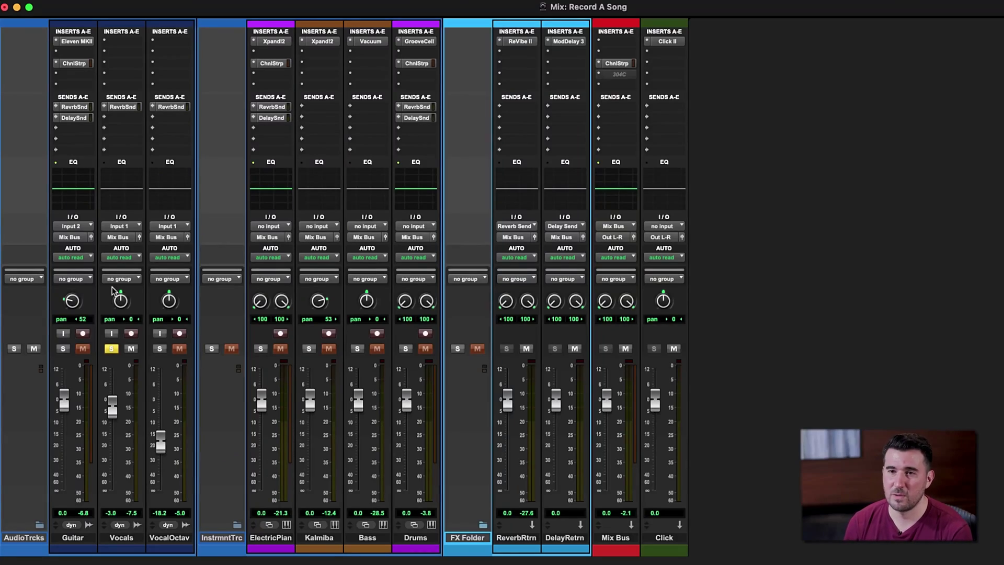
# Insert Dyn3 Compressor/Limiter with the Vocal Comp preset on Vocals, and play back to compare
pyautogui.click(109, 42)
pyautogui.moveTo(152, 42)
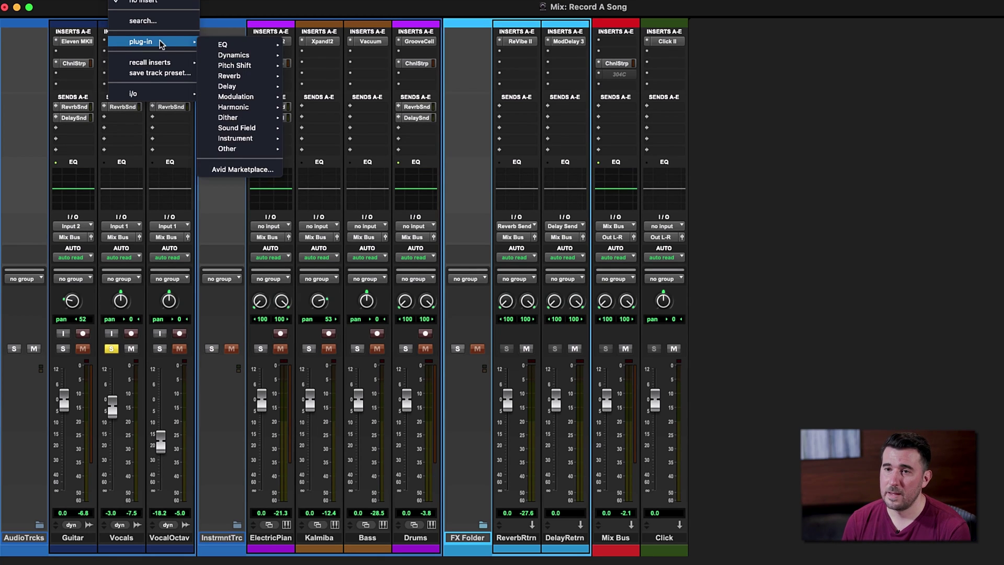
pyautogui.moveTo(234, 55)
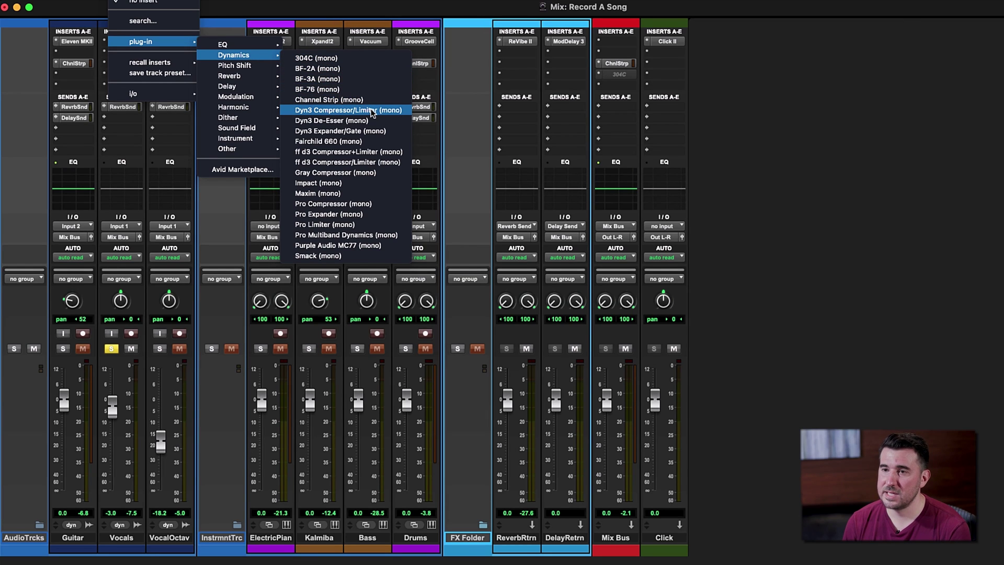
pyautogui.click(372, 111)
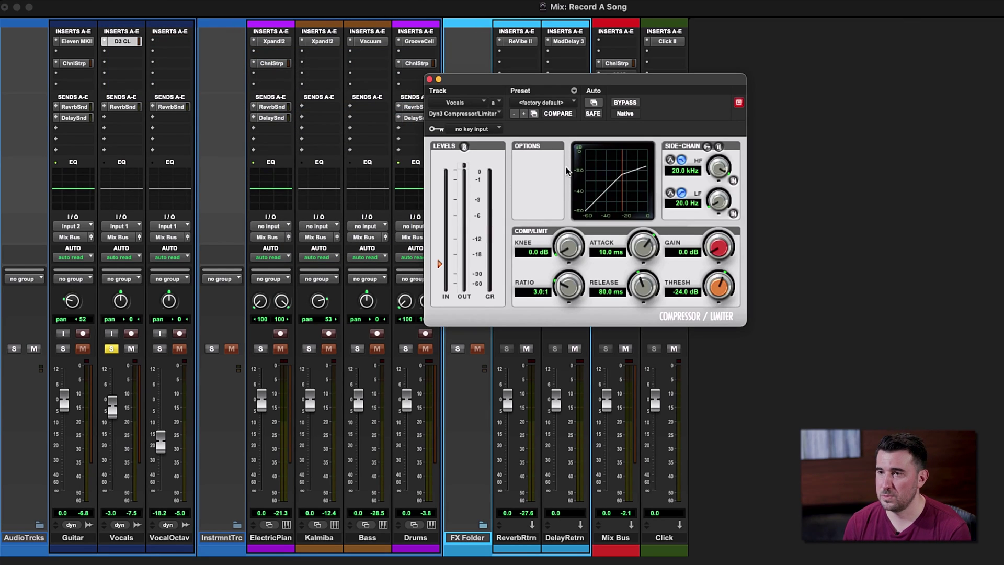
pyautogui.click(570, 105)
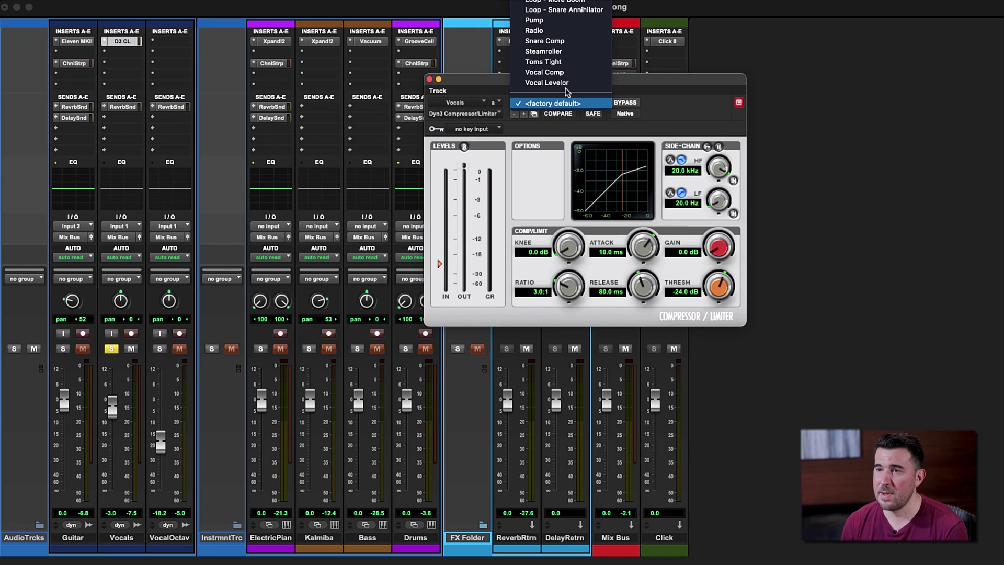
pyautogui.click(563, 73)
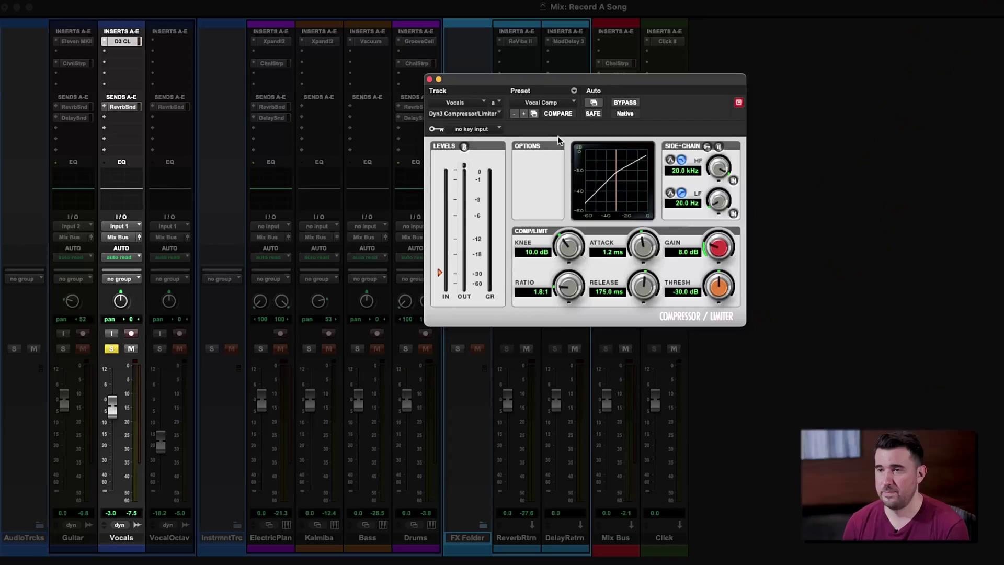
pyautogui.press('space')
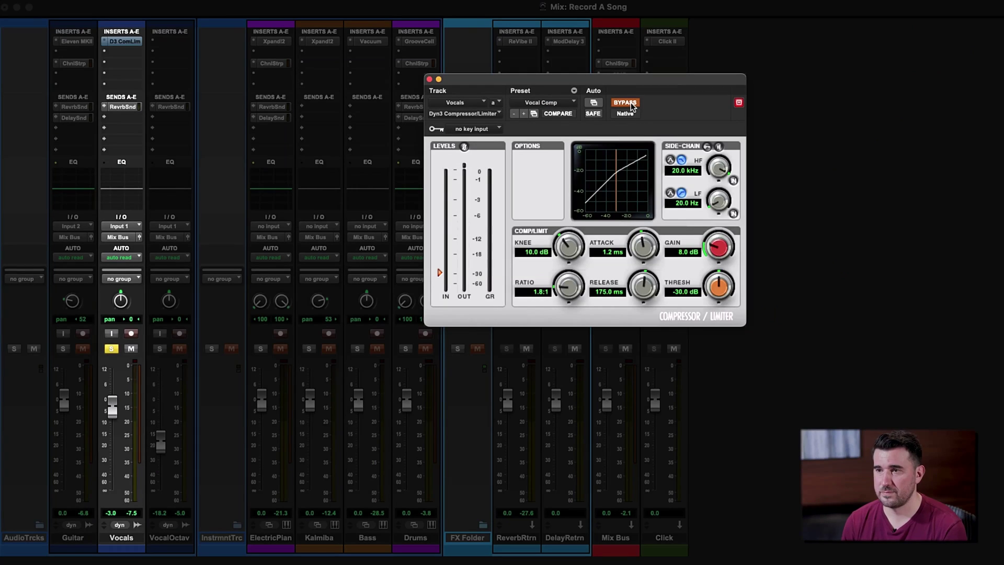
pyautogui.press('space')
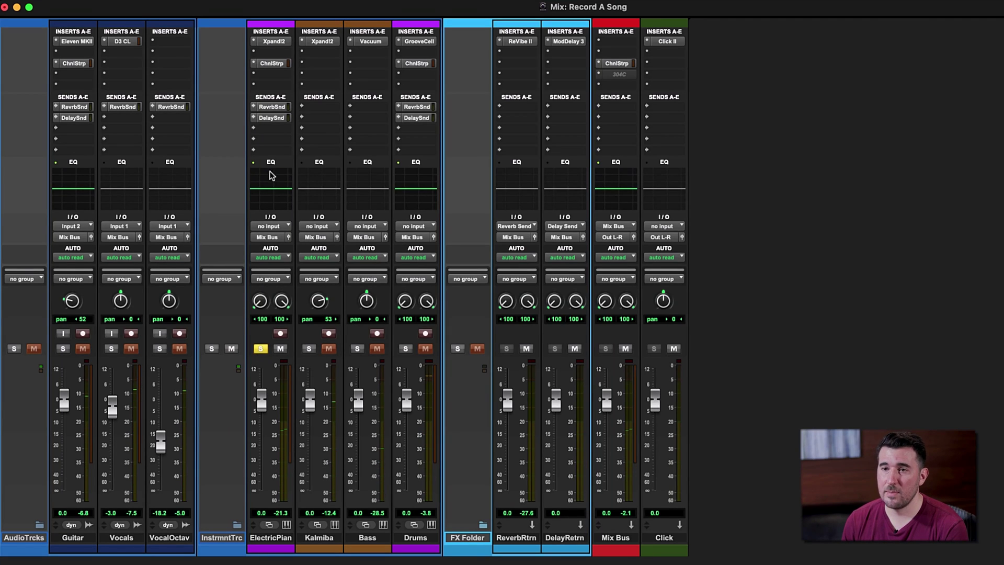
# Set the Electric Piano RevrbSnd send level to -18.2 dB
pyautogui.click(273, 107)
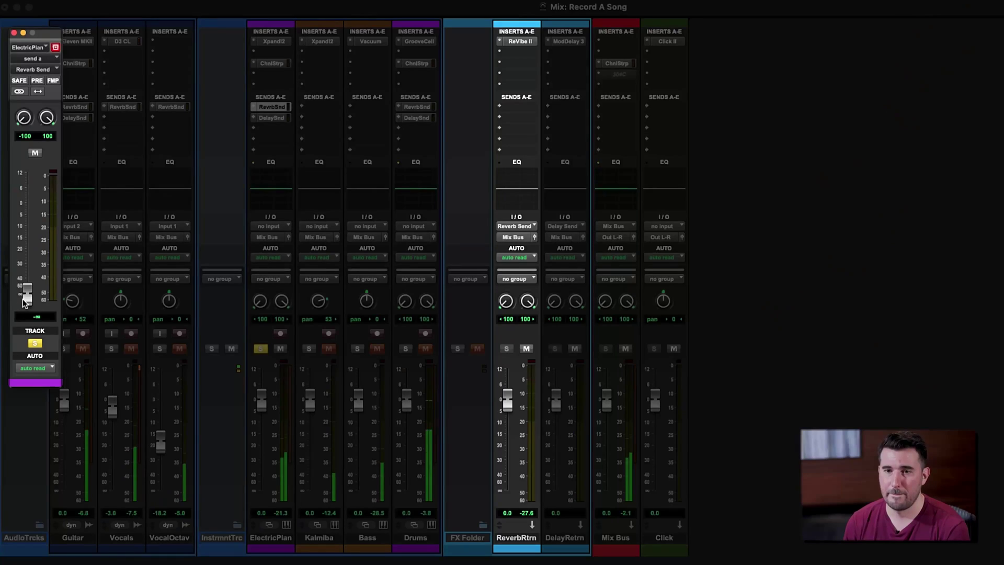
pyautogui.moveTo(23, 212); pyautogui.dragTo(24, 190)
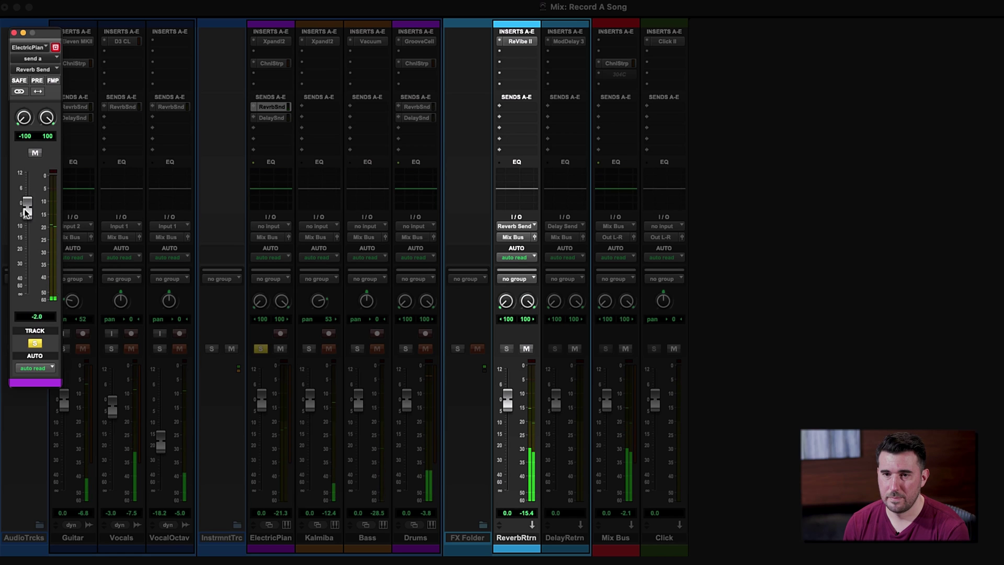
pyautogui.moveTo(26, 240); pyautogui.dragTo(25, 248)
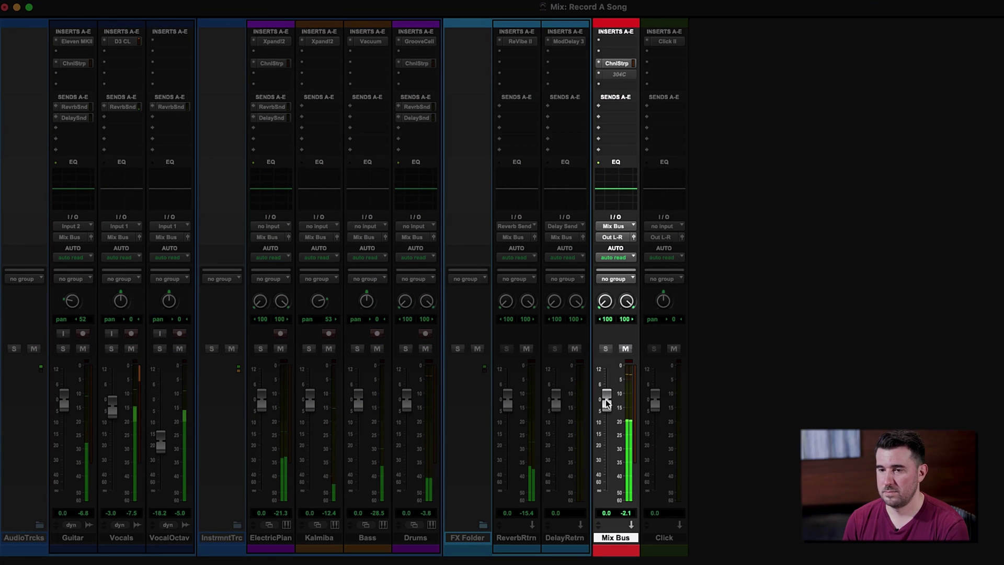
# Lower the Mix Bus fader as a demonstration and bring up its Channel Strip plug-in
pyautogui.moveTo(604, 400); pyautogui.dragTo(605, 414)
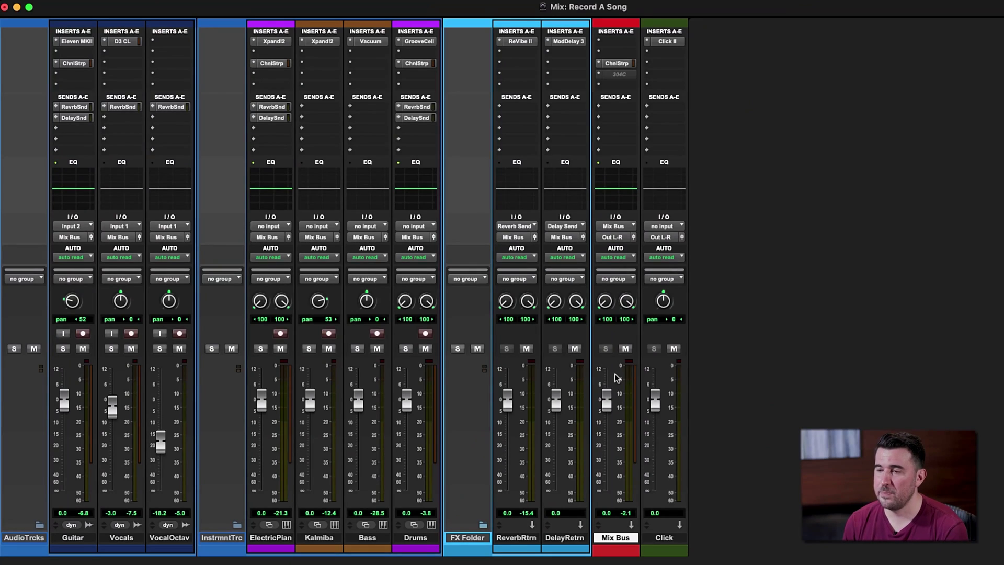
pyautogui.click(616, 64)
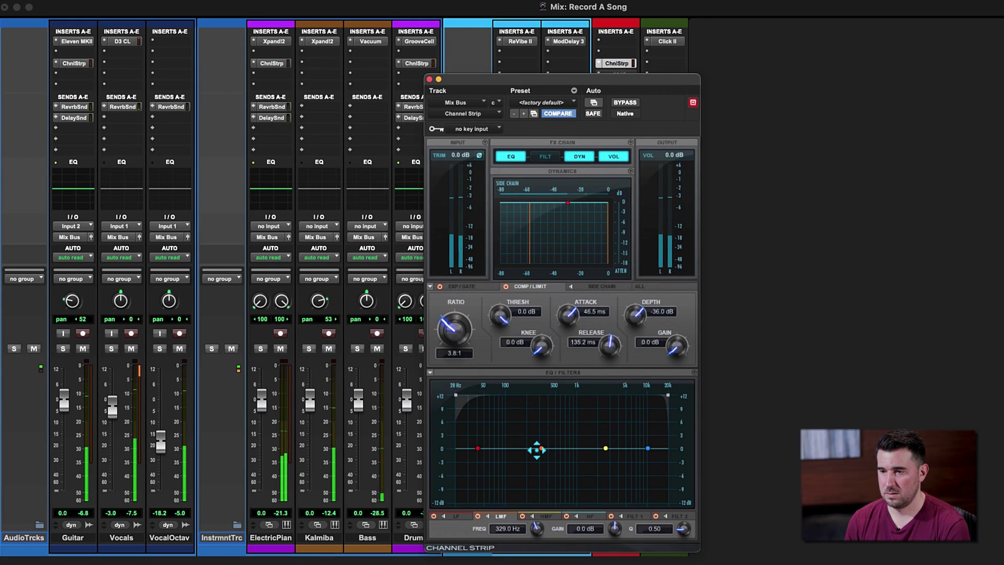
pyautogui.moveTo(497, 509); pyautogui.dragTo(591, 509)
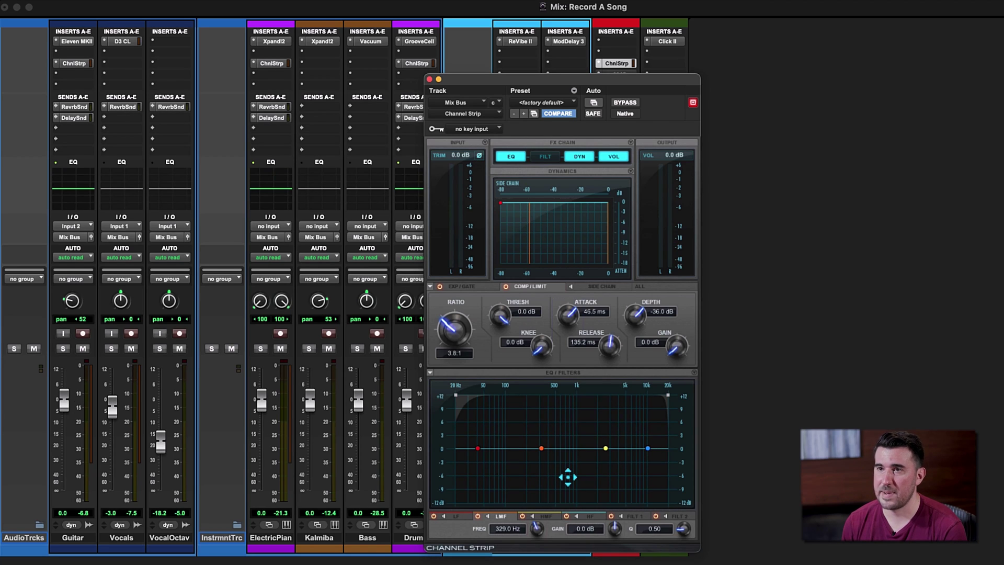
pyautogui.click(429, 81)
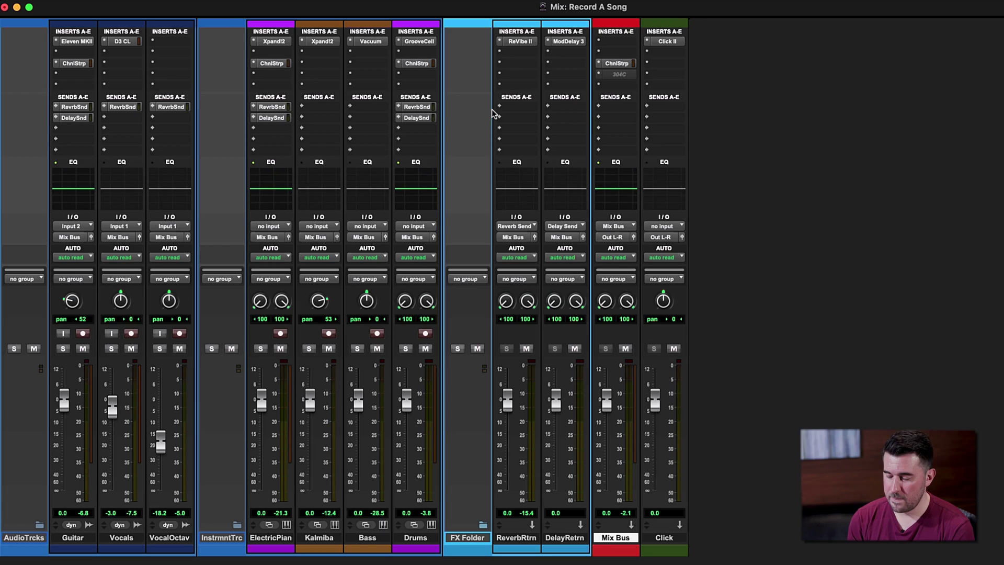
pyautogui.press('super+equal')
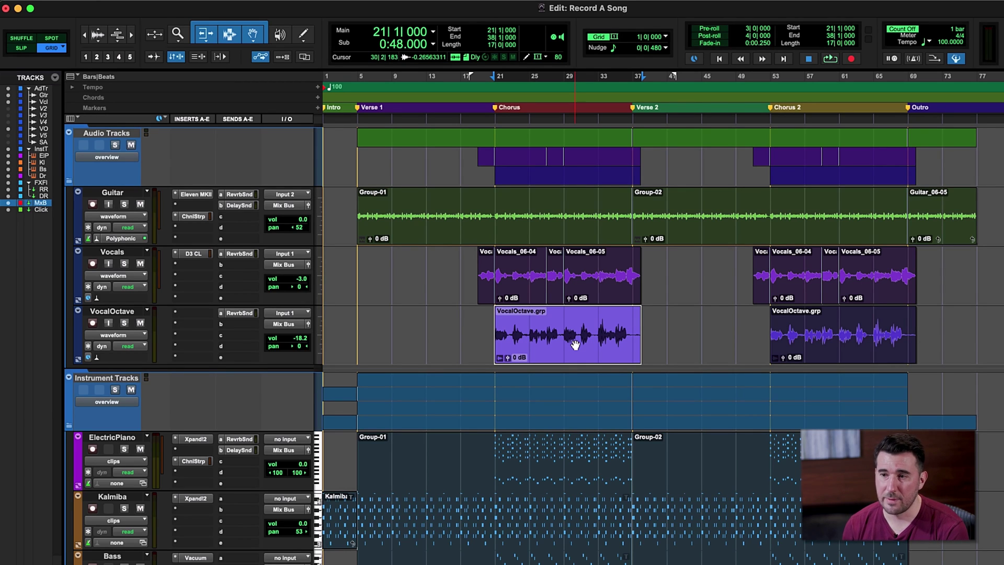
# Place the playback point at bar 22 and zoom in twice on the chorus
pyautogui.click(508, 331)
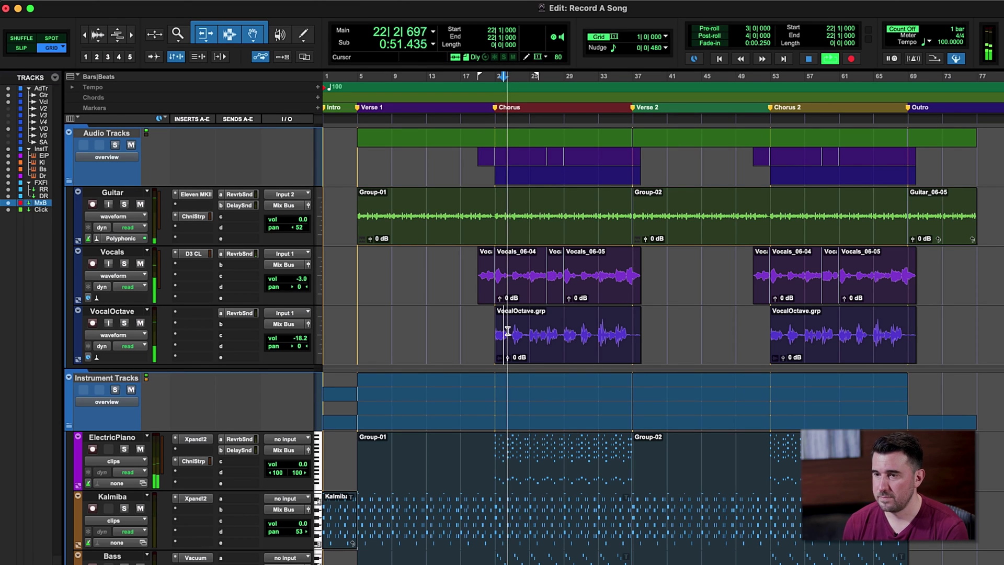
pyautogui.press('r')
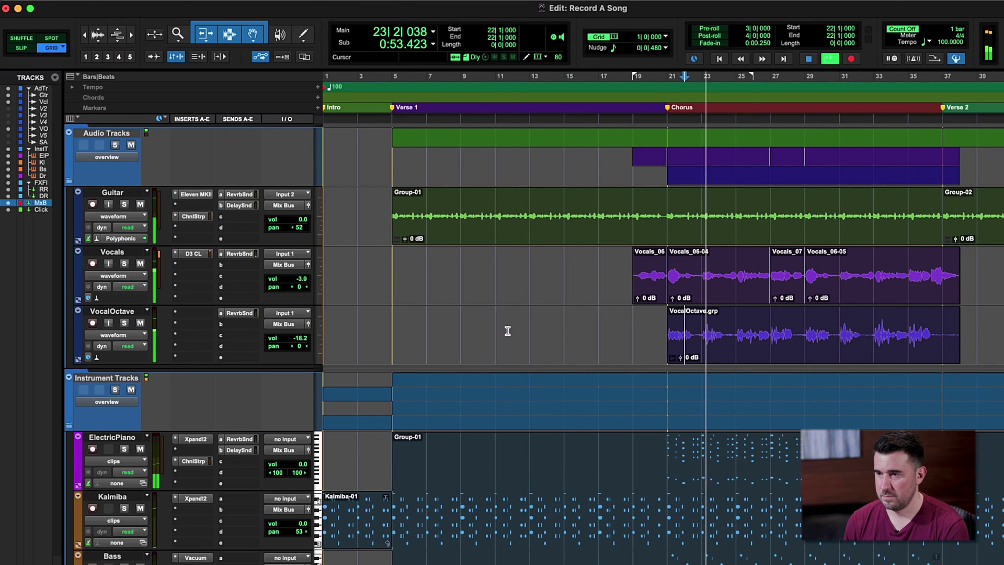
pyautogui.press('r')
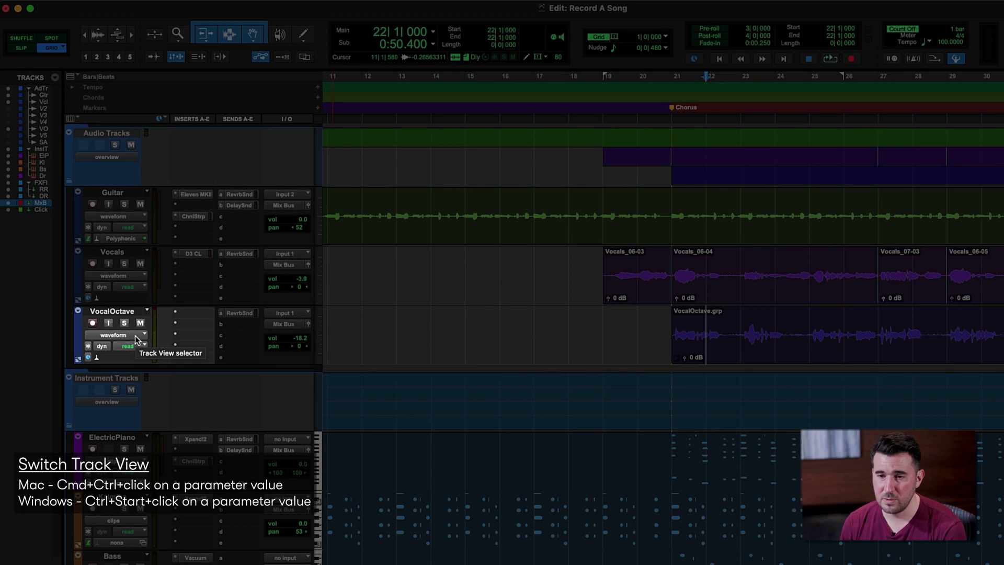
# Switch the VocalOctave track view from waveform to volume
pyautogui.click(135, 335)
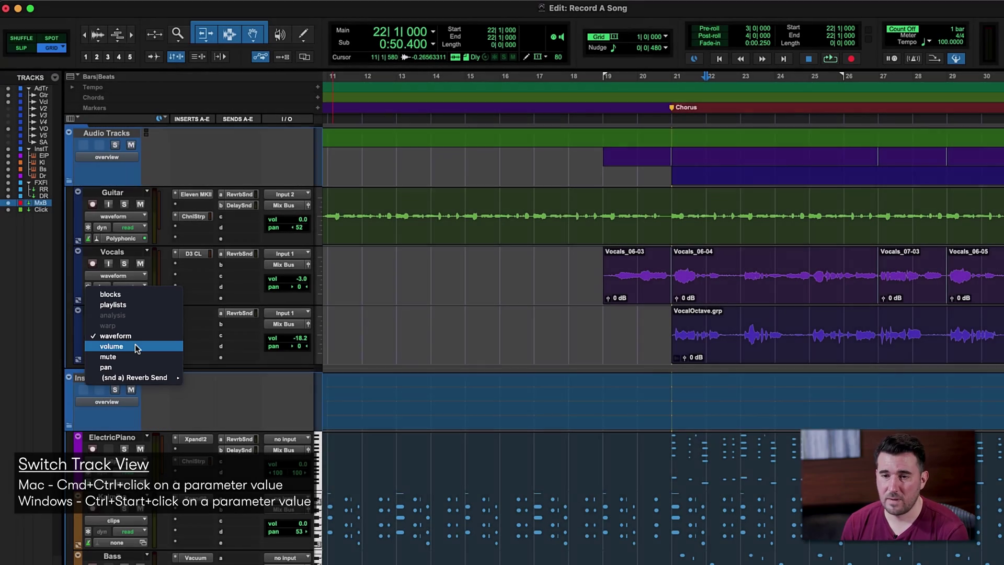
pyautogui.click(135, 346)
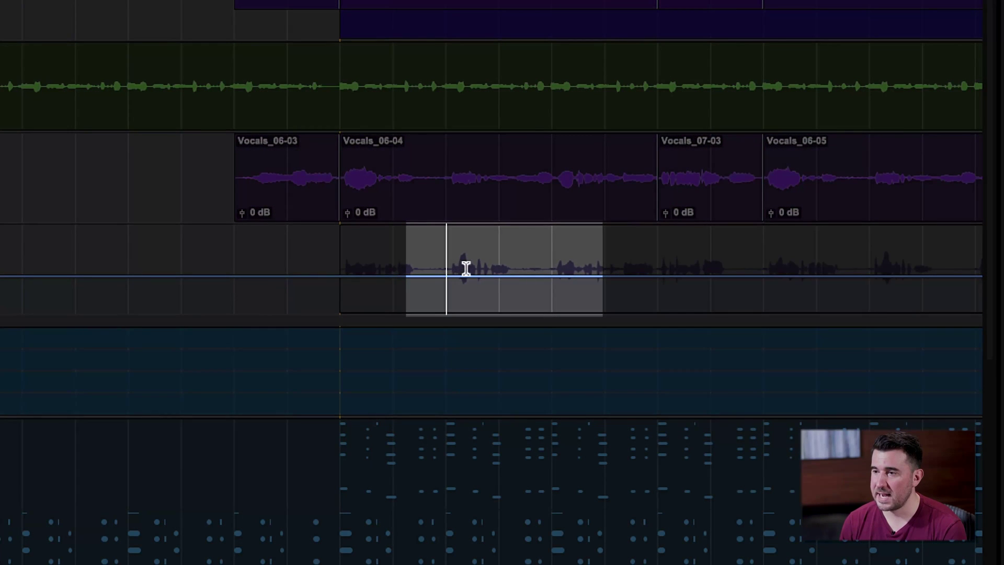
# Select a short chorus range on the VocalOctave volume line and lower it to -19.0 dB
pyautogui.moveTo(466, 268); pyautogui.dragTo(547, 279)
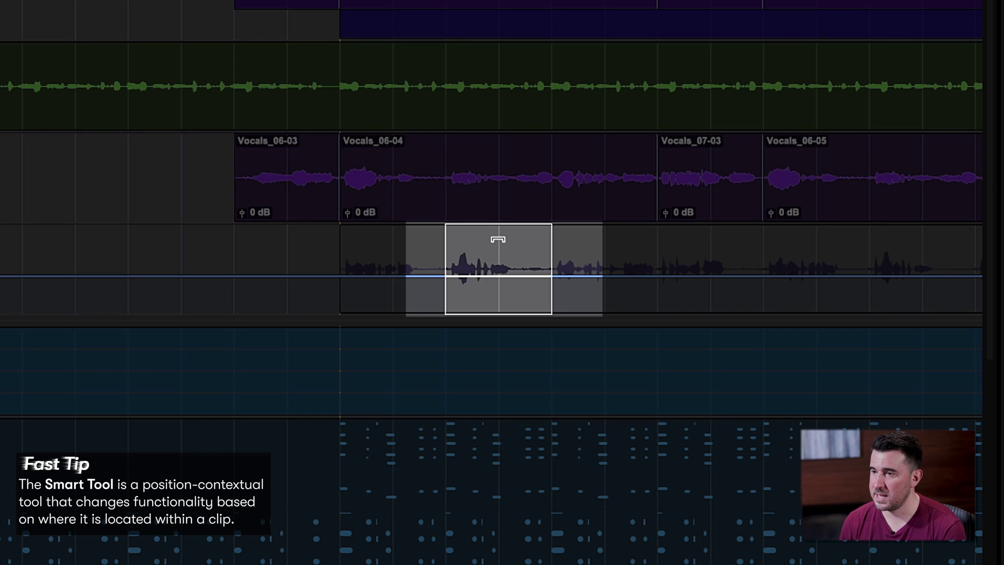
pyautogui.moveTo(498, 240); pyautogui.dragTo(497, 240)
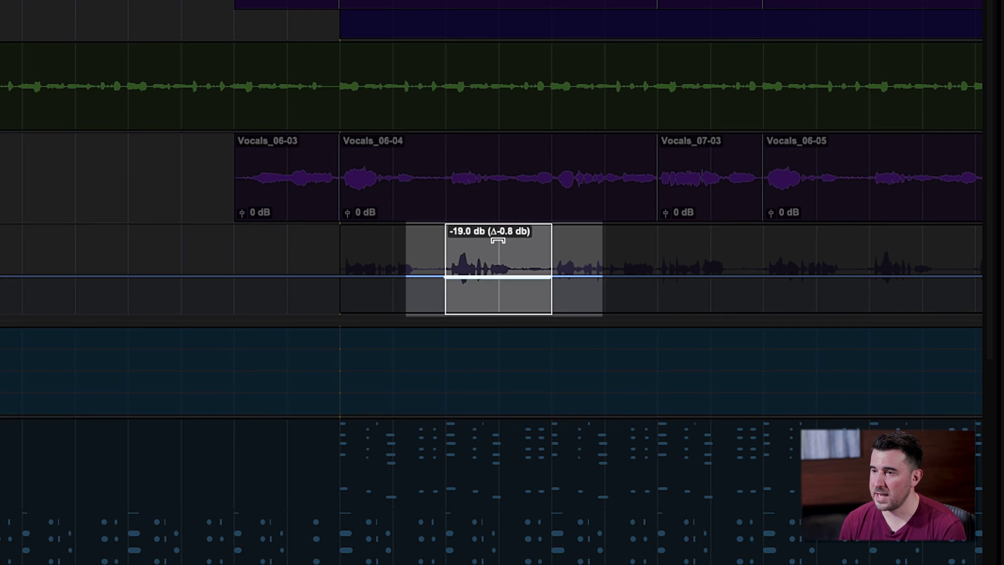